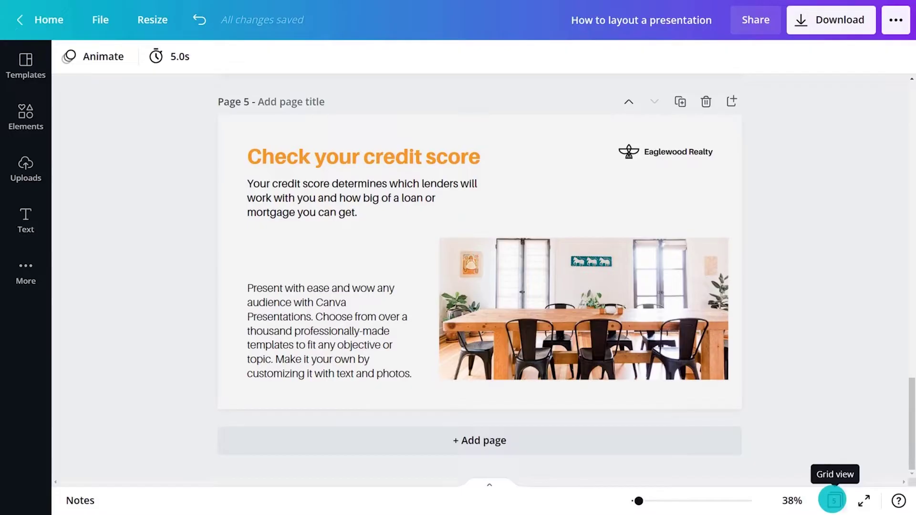
Step: Switch to grid view and append five blank pages after the Check your credit score slide
left_click(832, 500)
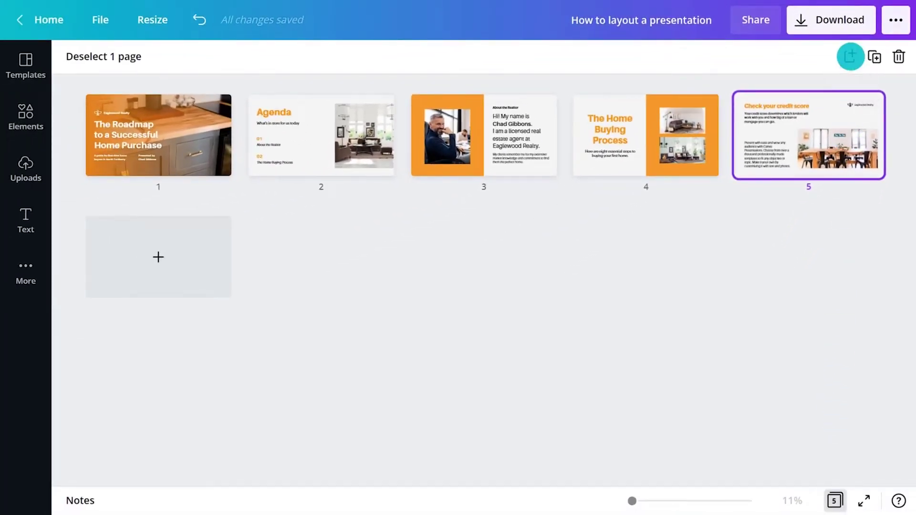
left_click(850, 57)
left_click(850, 56)
left_click(850, 57)
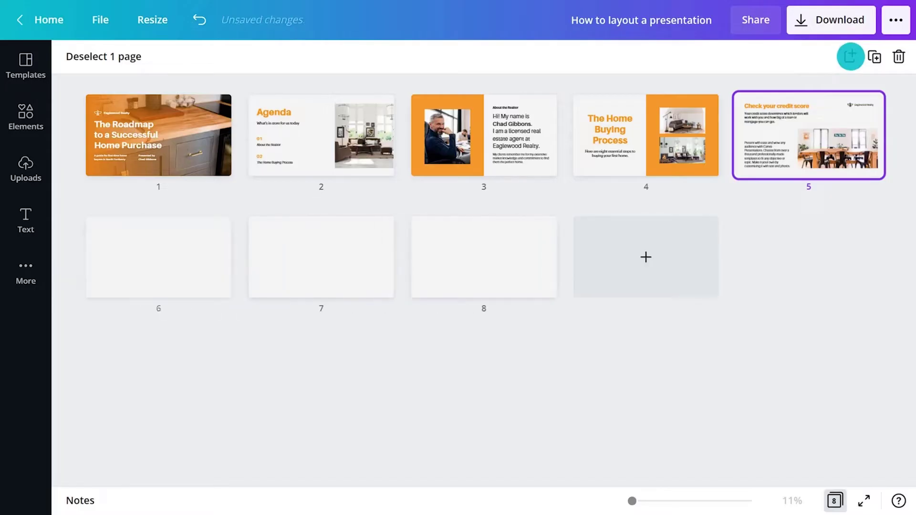
left_click(850, 57)
left_click(850, 57)
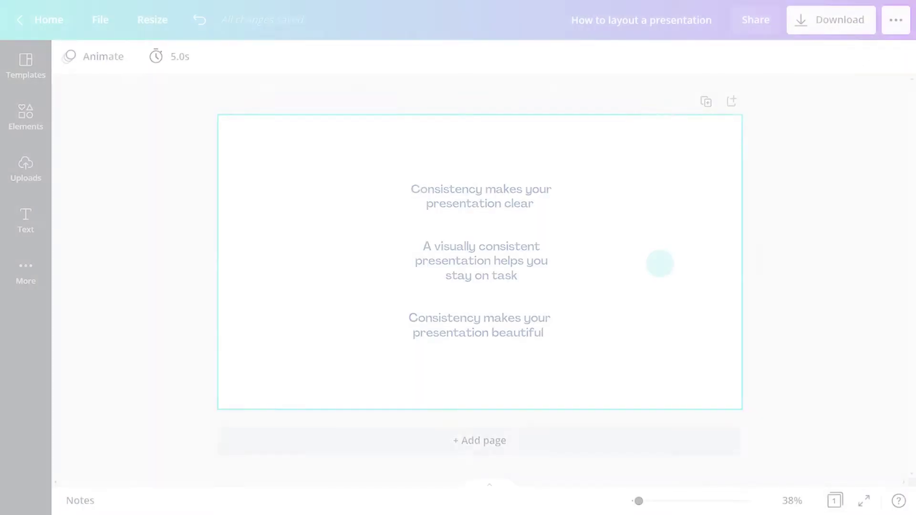
Step: Set the slide background to the custom navy colour #073b5d
left_click(71, 56)
left_click(83, 129)
left_click(170, 276)
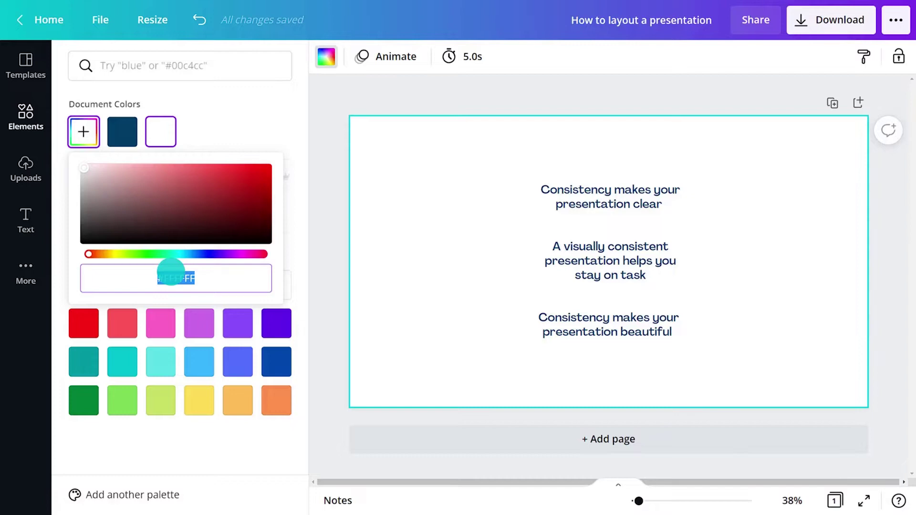
type("#073b5d")
key("Return")
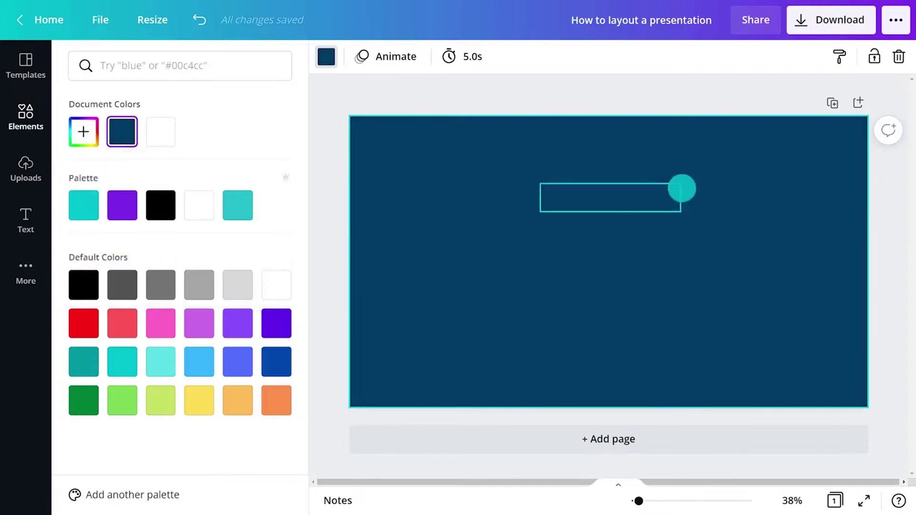
Step: Make all three text boxes white at font size 60
left_click_drag(708, 178, 596, 324)
left_click(286, 57)
left_click(200, 205)
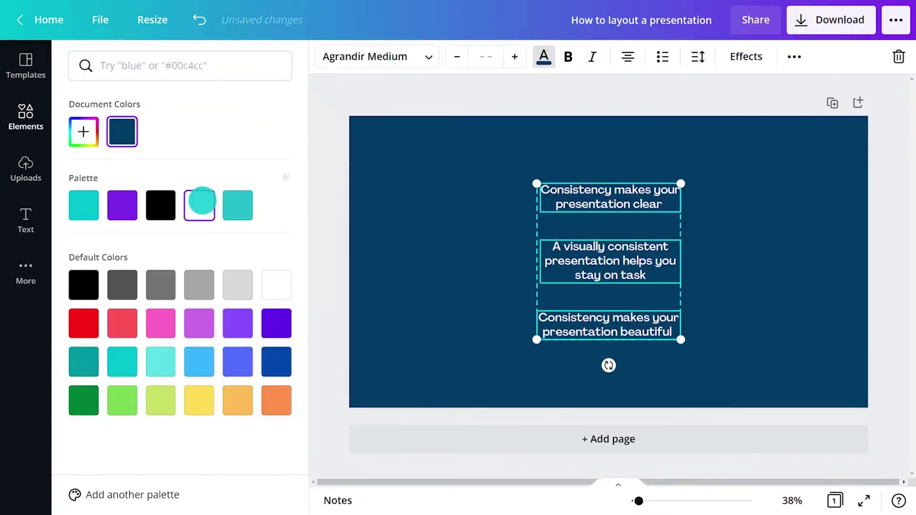
left_click(479, 55)
type("60")
key("Return")
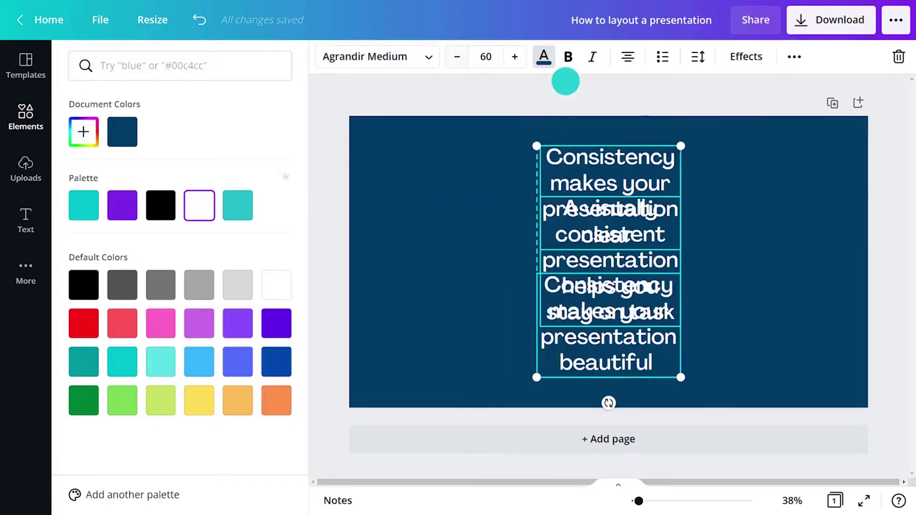
left_click(781, 161)
Step: Duplicate the navy text page twice, then select the overlapping text boxes on Page 1
left_click(704, 101)
left_click(682, 124)
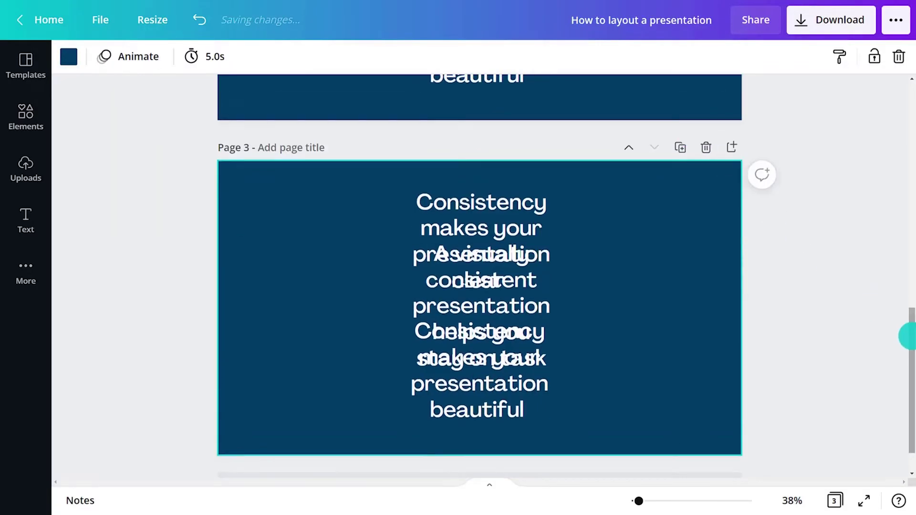
left_click_drag(908, 334, 901, 92)
left_click_drag(611, 260, 546, 354)
Step: On Page 1, keep only the presentation clear statement, widened and centred
key("Delete")
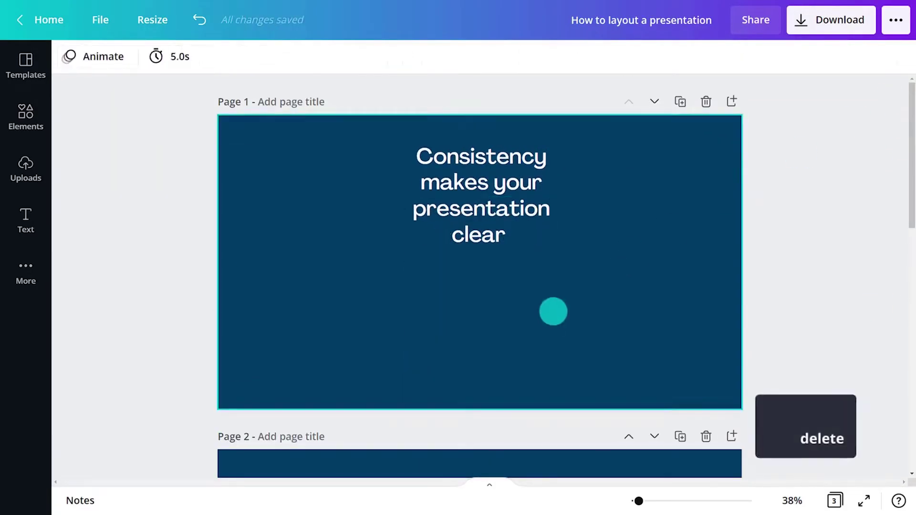
left_click(496, 260)
left_click_drag(552, 262, 670, 259)
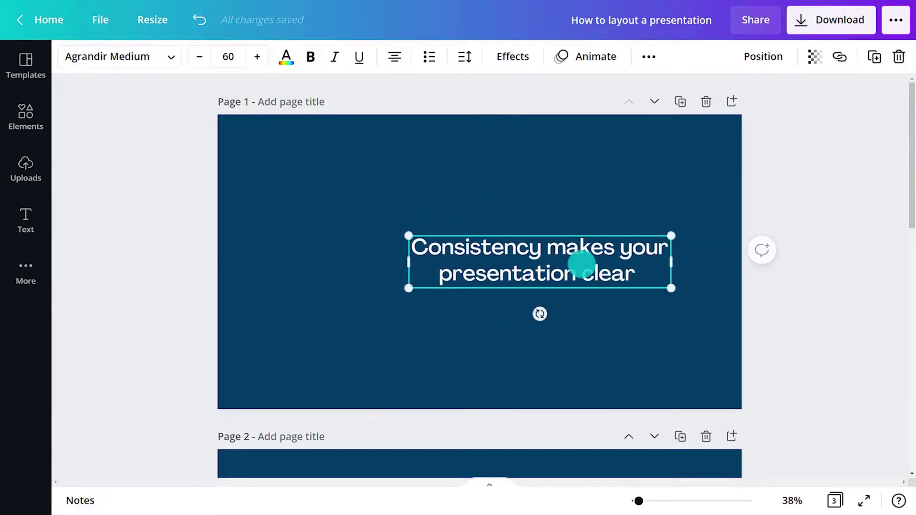
left_click_drag(582, 266, 530, 268)
Step: On Page 2, delete the extra text boxes and centre the stay on task statement
left_click_drag(908, 176, 909, 286)
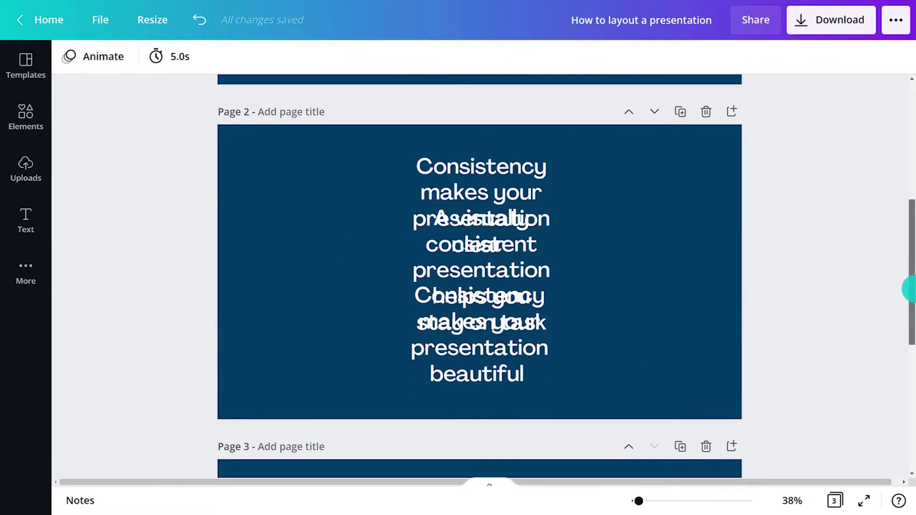
left_click(515, 196)
key("Delete")
left_click(527, 374)
key("Delete")
left_click(563, 306)
left_click_drag(583, 285, 519, 288)
Step: On Page 3, keep only the presentation beautiful statement, widened and centred
left_click_drag(908, 267, 908, 415)
left_click_drag(600, 165, 517, 210)
key("Delete")
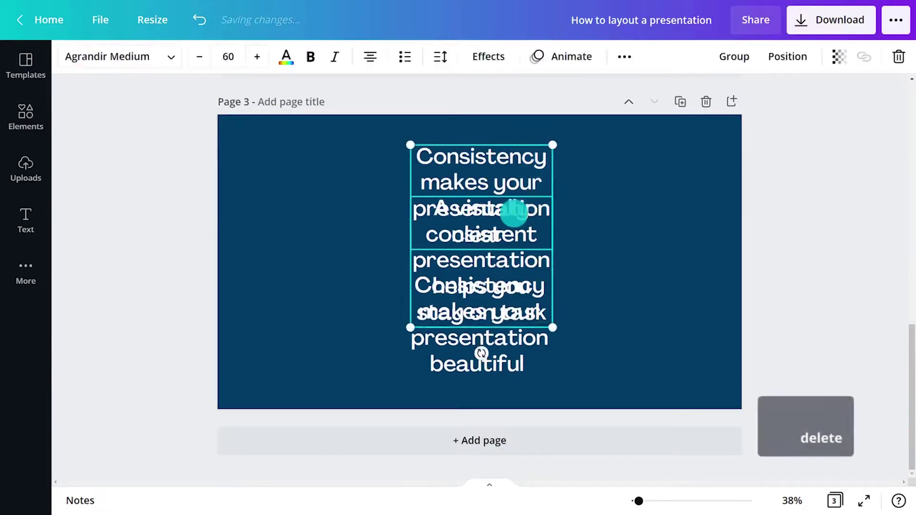
left_click_drag(492, 309, 493, 239)
left_click_drag(552, 256, 582, 266)
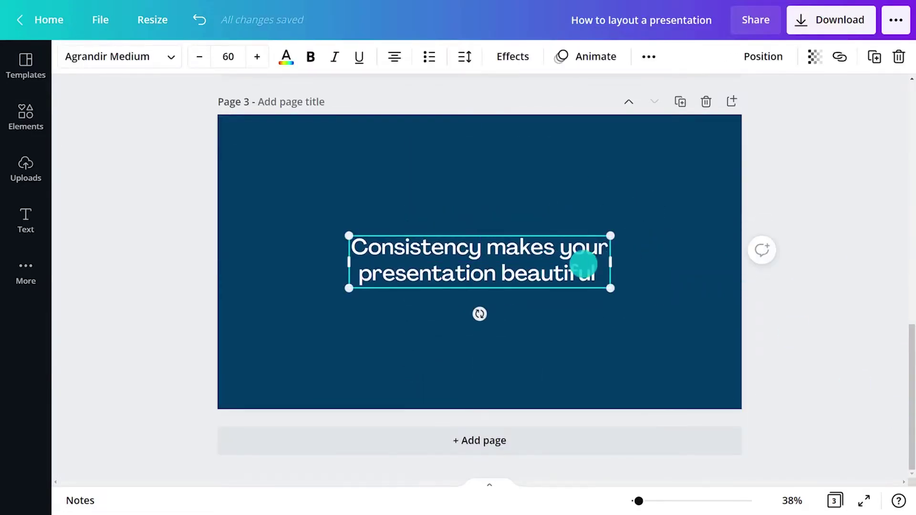
left_click(818, 267)
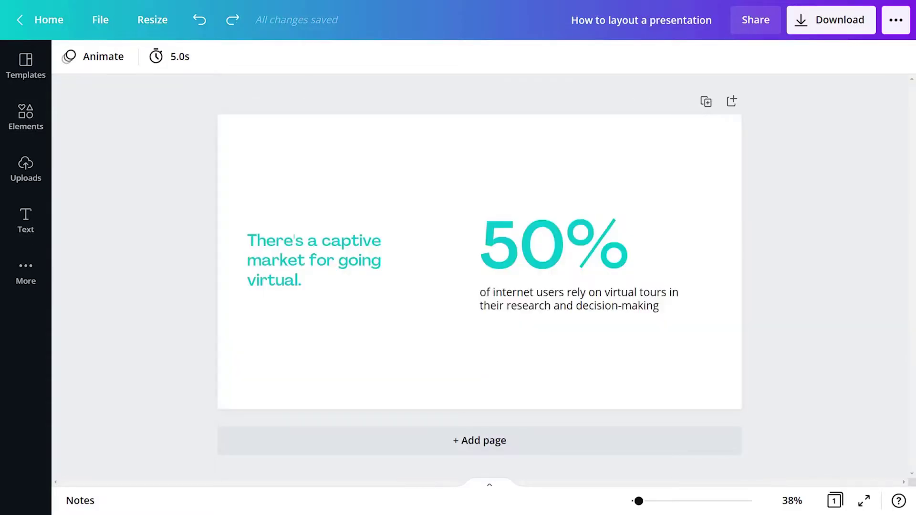
Step: Replace the 50% statistic and caption with a pie chart from Elements > Charts
left_click_drag(654, 198, 523, 361)
key("Delete")
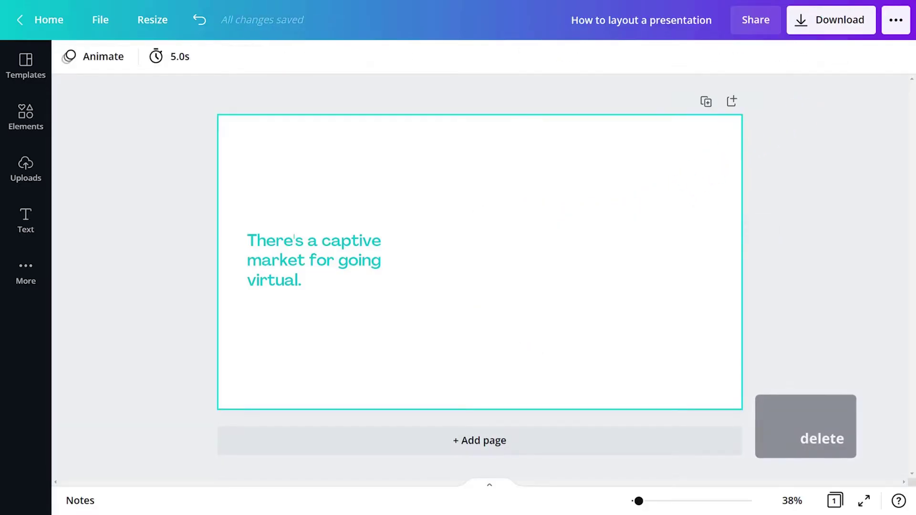
left_click(523, 360)
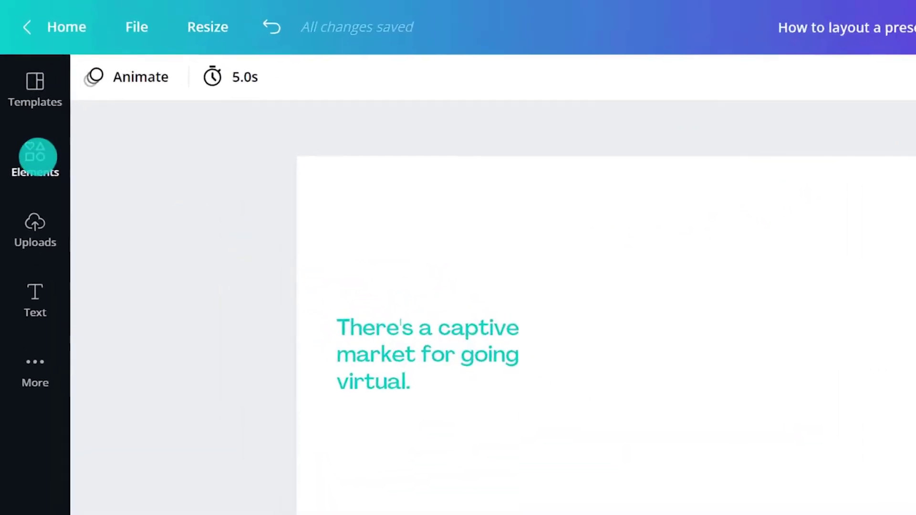
left_click(26, 119)
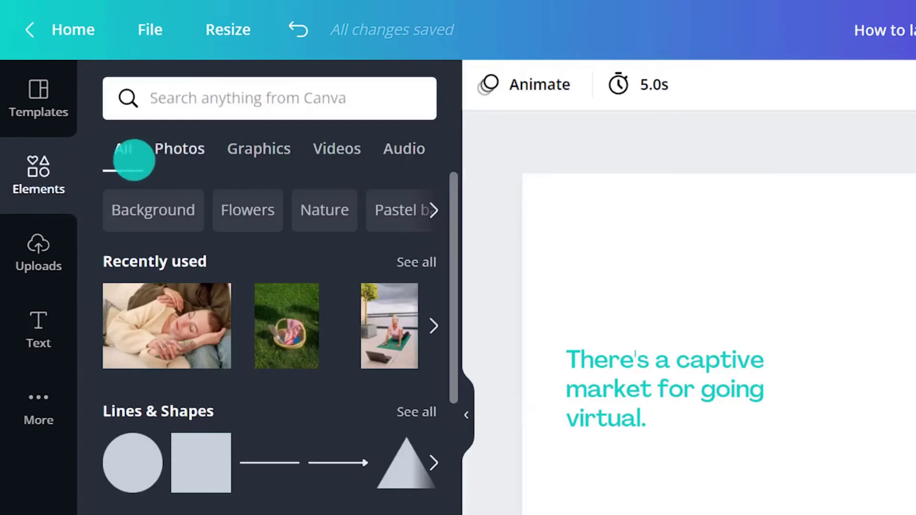
left_click(185, 152)
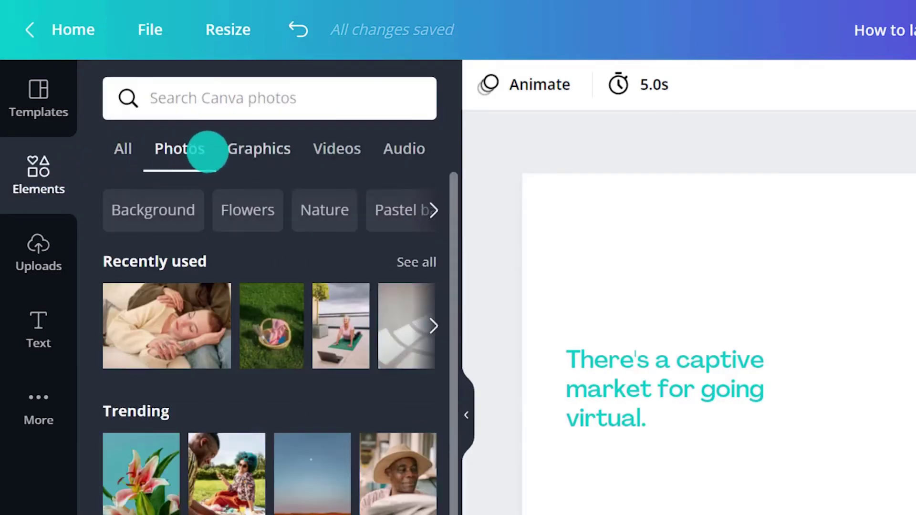
left_click(264, 149)
left_click(127, 151)
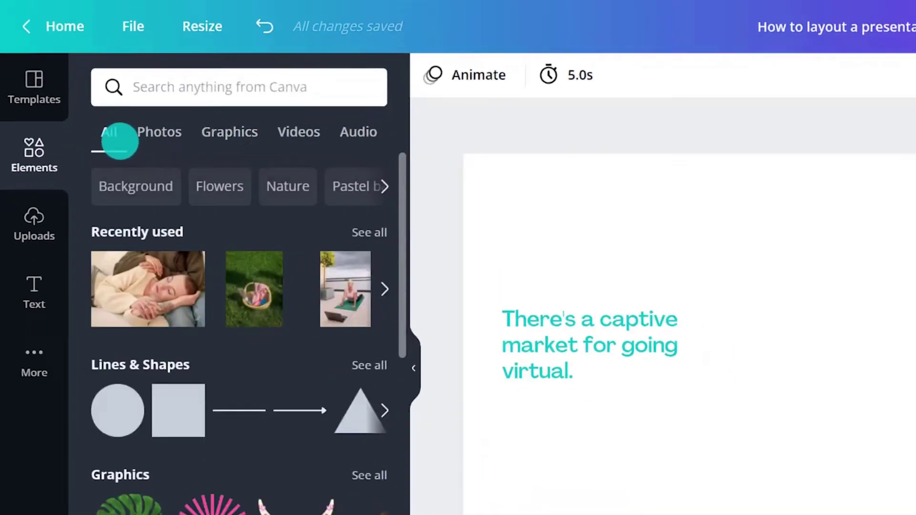
left_click_drag(451, 221, 473, 482)
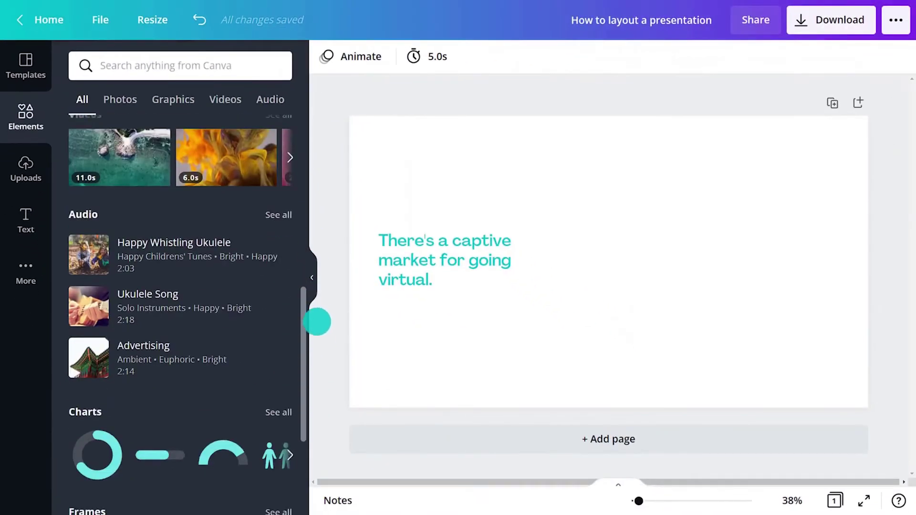
left_click_drag(316, 321, 321, 352)
left_click(288, 318)
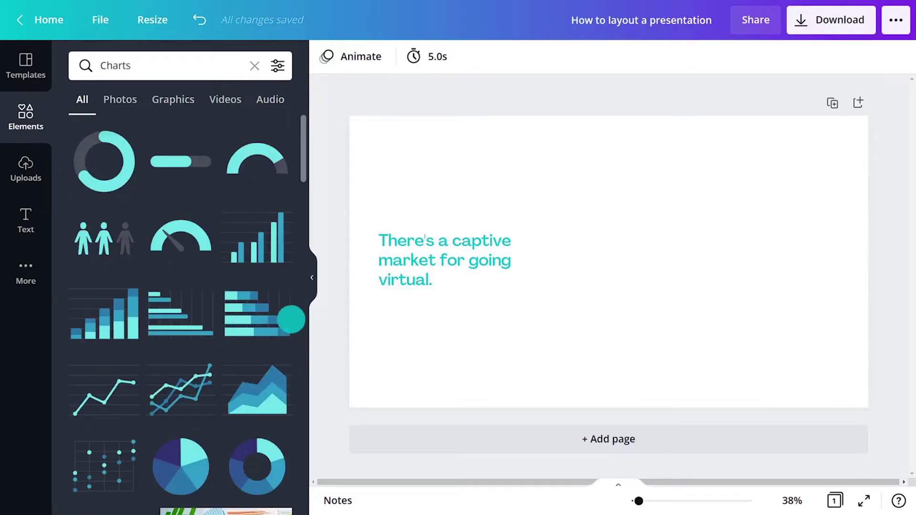
left_click(181, 467)
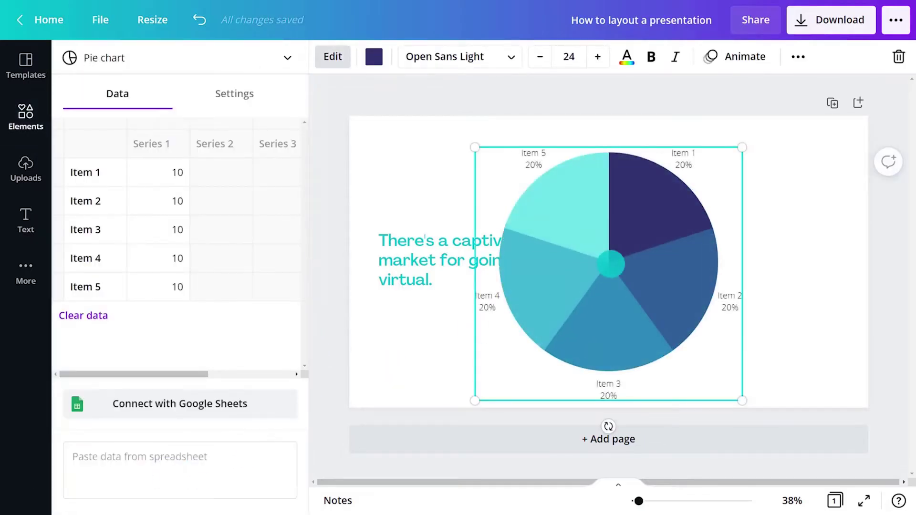
Step: Clear the chart's item labels and enter Virtual Tours with values 50 and 20
left_click(92, 171)
key("Delete")
left_click(94, 200)
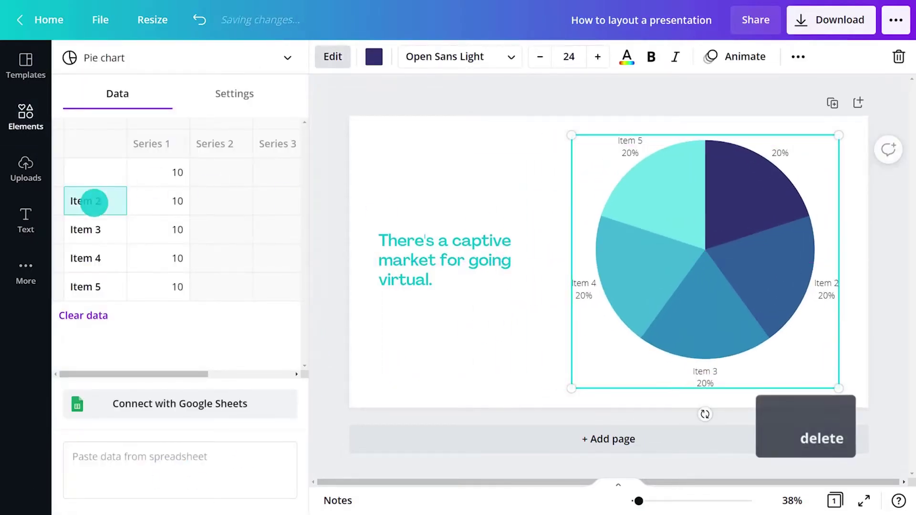
key("Delete")
left_click(91, 229)
key("Delete")
left_click(88, 257)
key("Delete")
left_click(92, 287)
key("Delete")
left_click(97, 167)
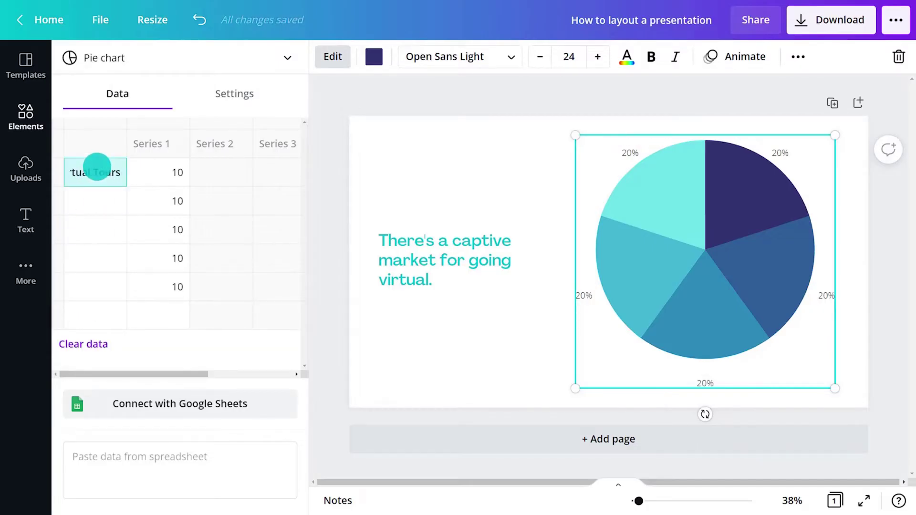
type("Virtual Tours")
left_click(175, 172)
type("50")
left_click(173, 229)
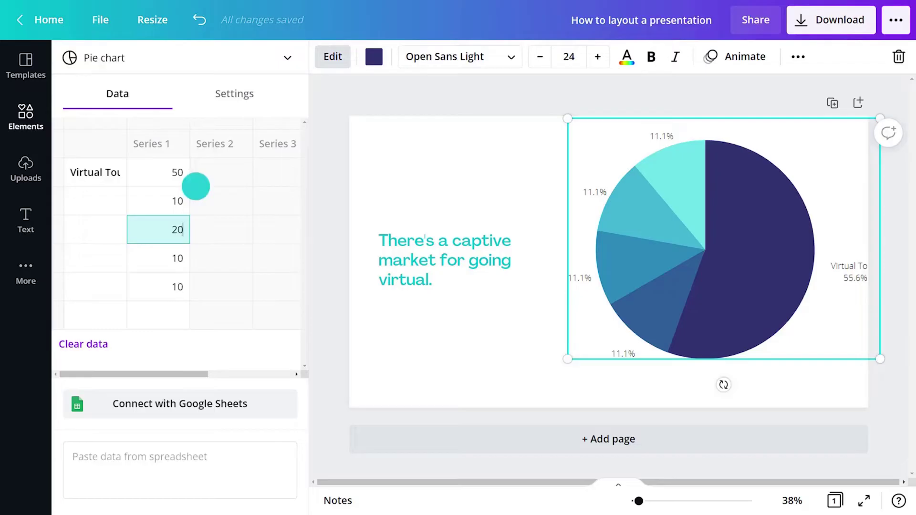
type("20")
Step: Turn off the pie chart's labels and apply a teal colour palette
left_click(234, 93)
left_click(119, 141)
left_click(373, 57)
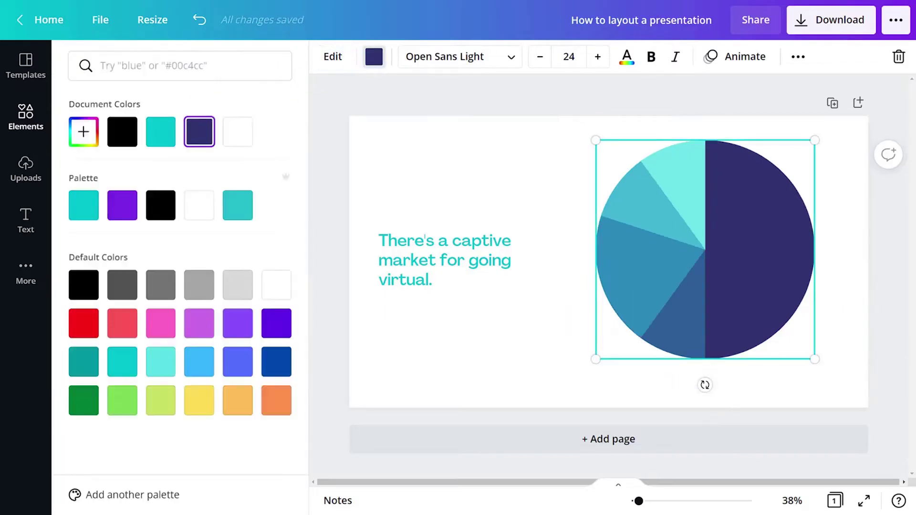
left_click(299, 192)
left_click(313, 252)
left_click(313, 252)
left_click(803, 341)
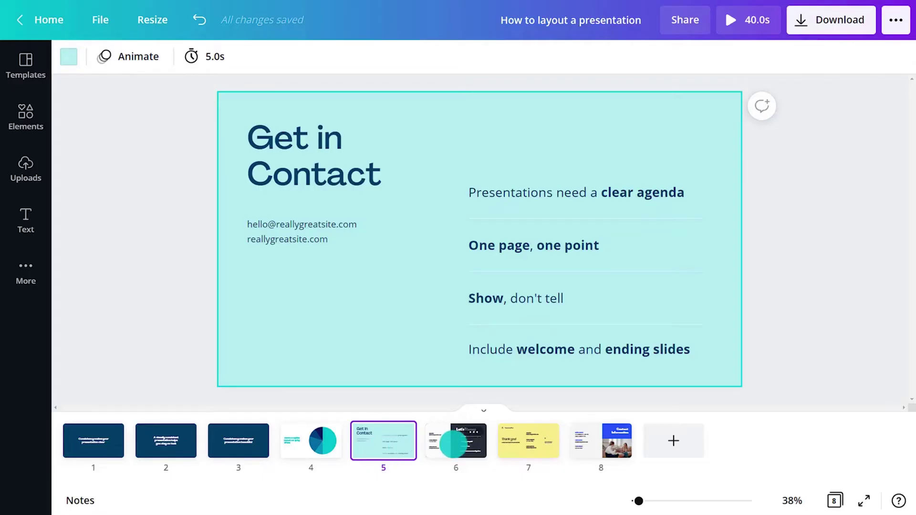
Step: Review the ending slides: Let's Recap, Thank you, and Contact Information
left_click(452, 443)
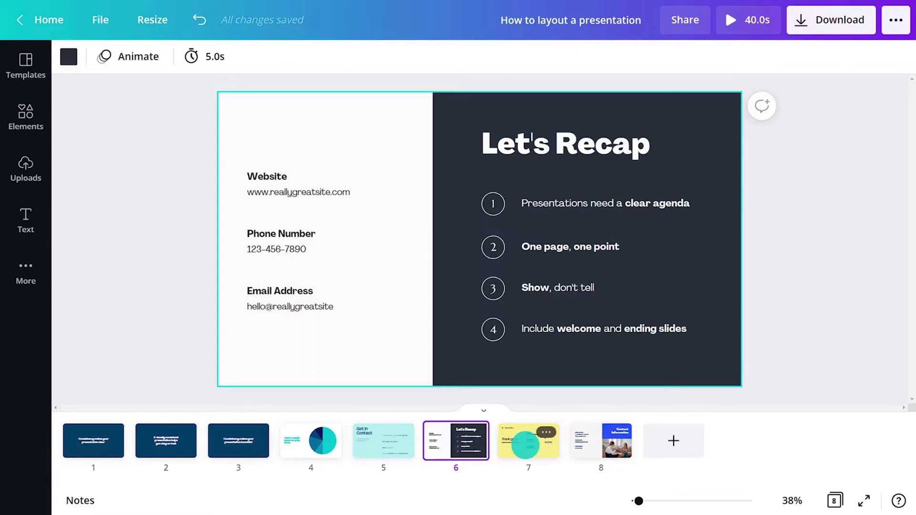
left_click(525, 445)
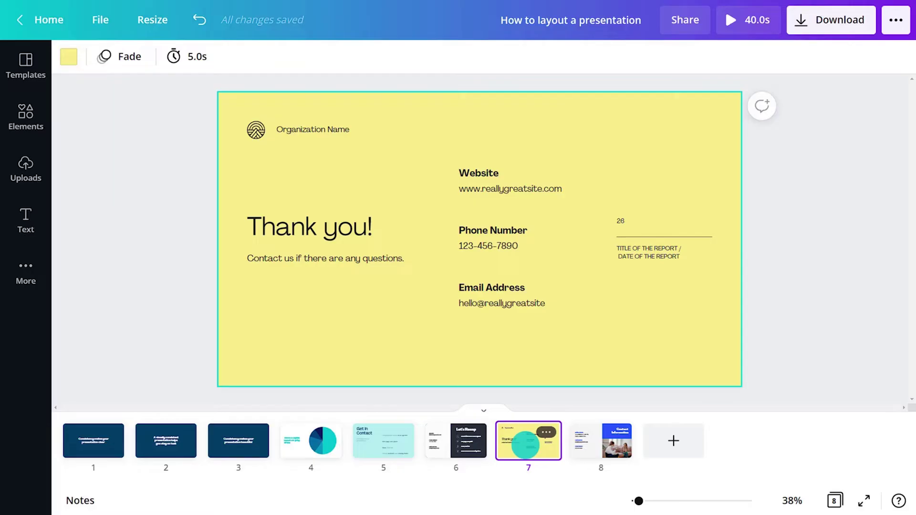
left_click(599, 441)
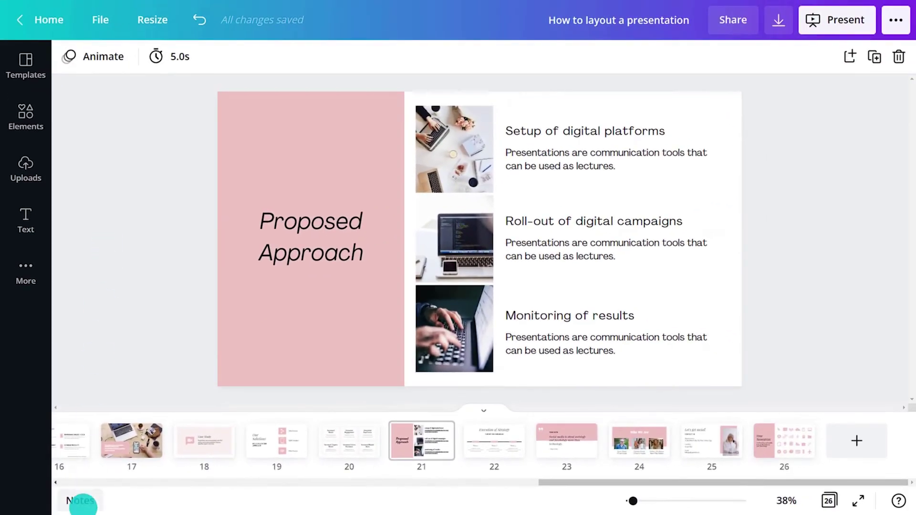
Step: Show page 21's speaker notes and start presenting in Presenter view
left_click(80, 500)
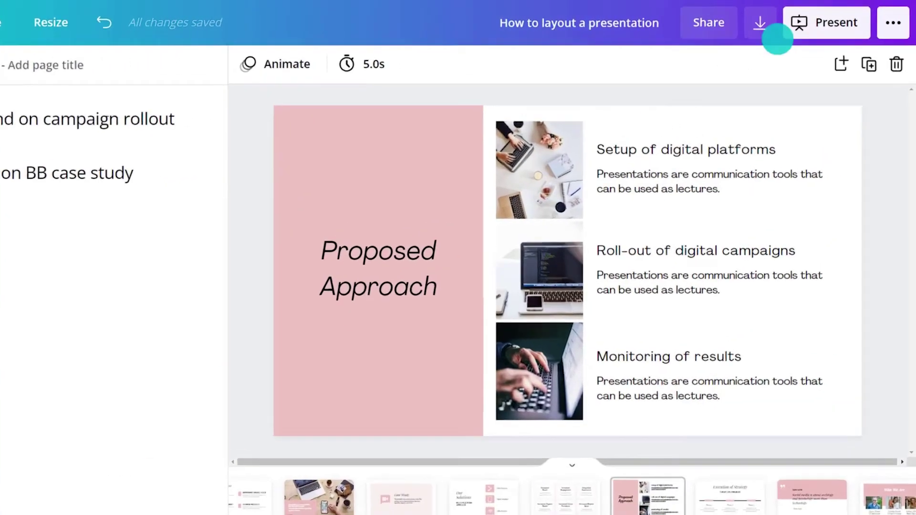
left_click(810, 19)
left_click(781, 119)
left_click(709, 298)
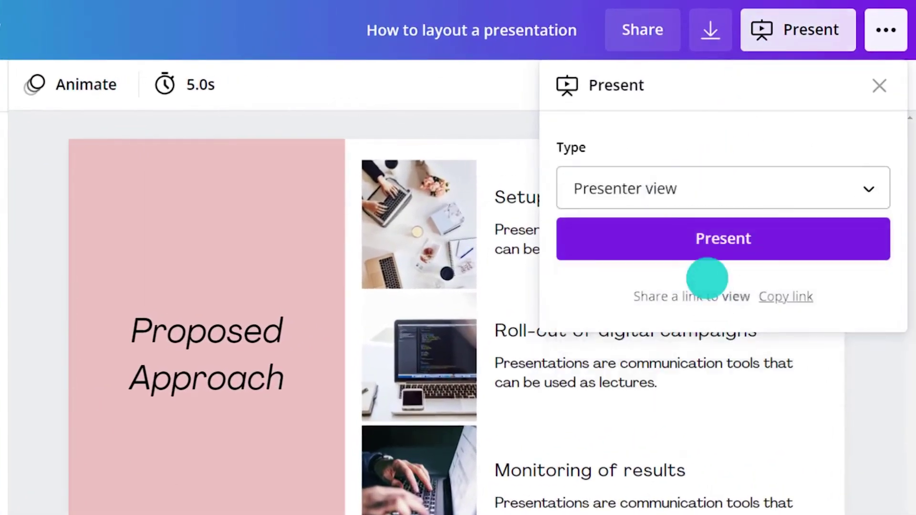
left_click(706, 237)
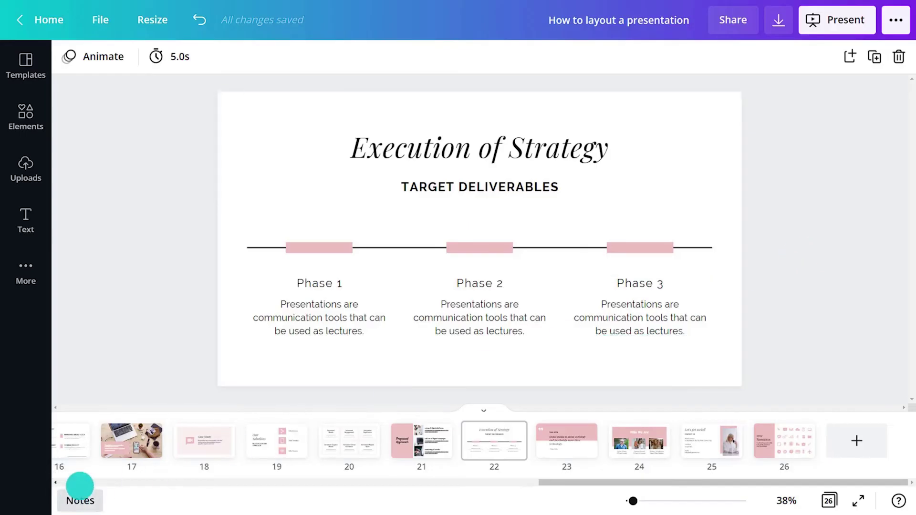
Step: Check page 22's speaker note, then bring up the Present options
left_click(80, 494)
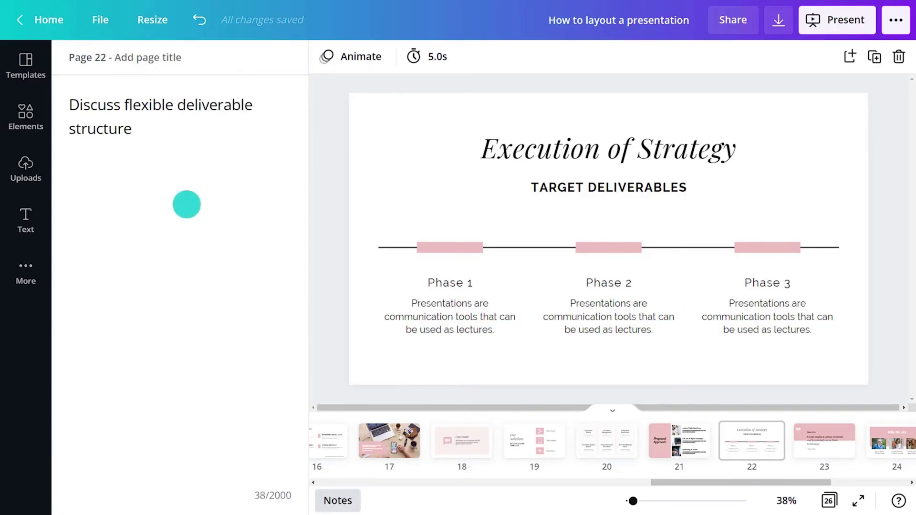
left_click(870, 28)
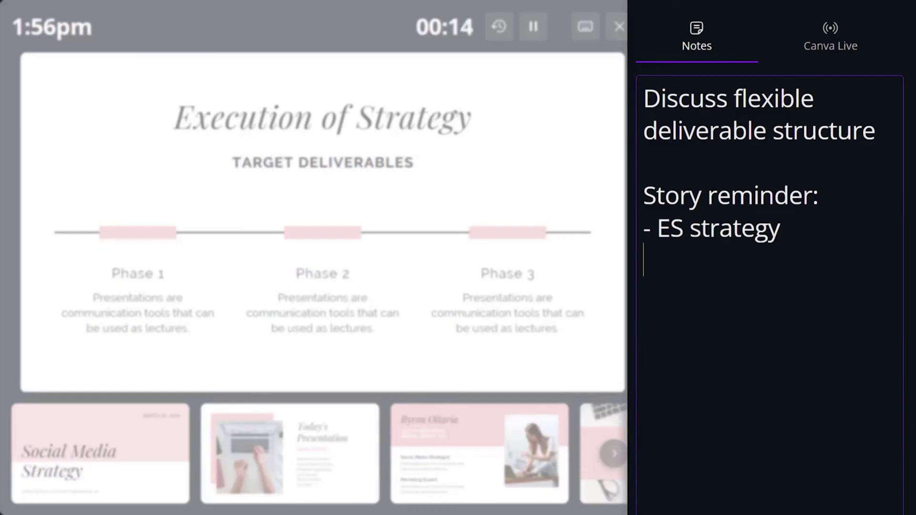
Step: Add 'Story reminder: - ES strategy - 45% growth' below the existing speaker note
type(" ES strategy - 45% growth")
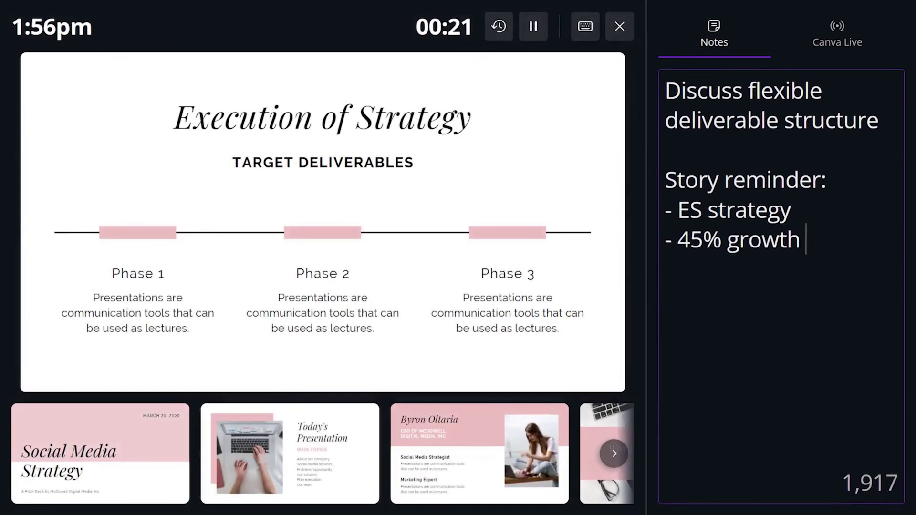